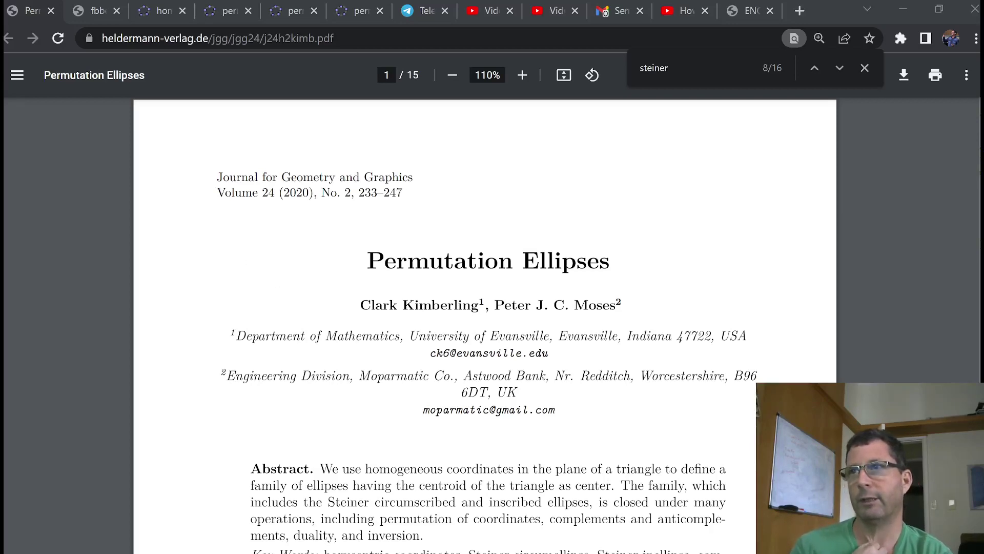
- Switch to the GeoGebra construction with three nested ellipses and highlight triangle ABC's circumscribed and inscribed ellipses in turn
click(158, 11)
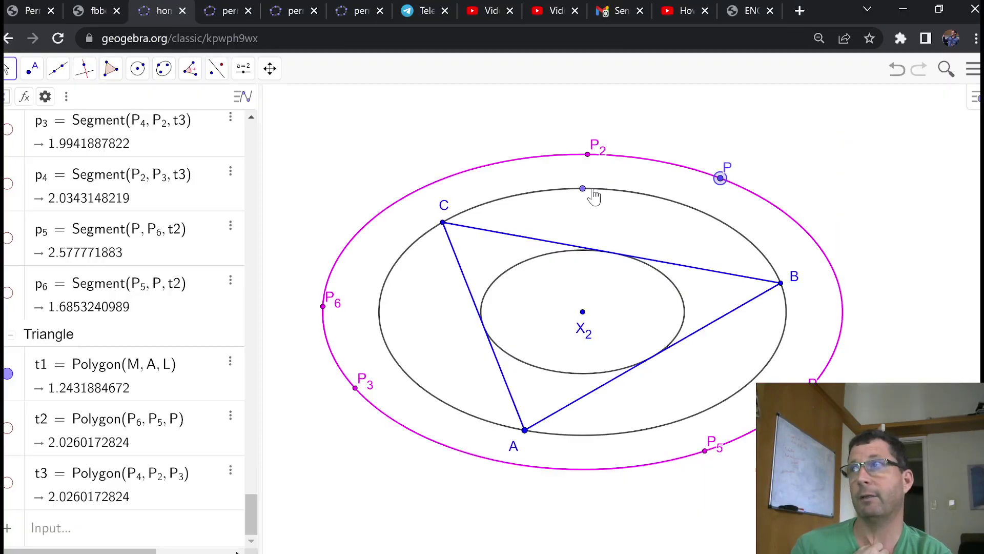
click(720, 179)
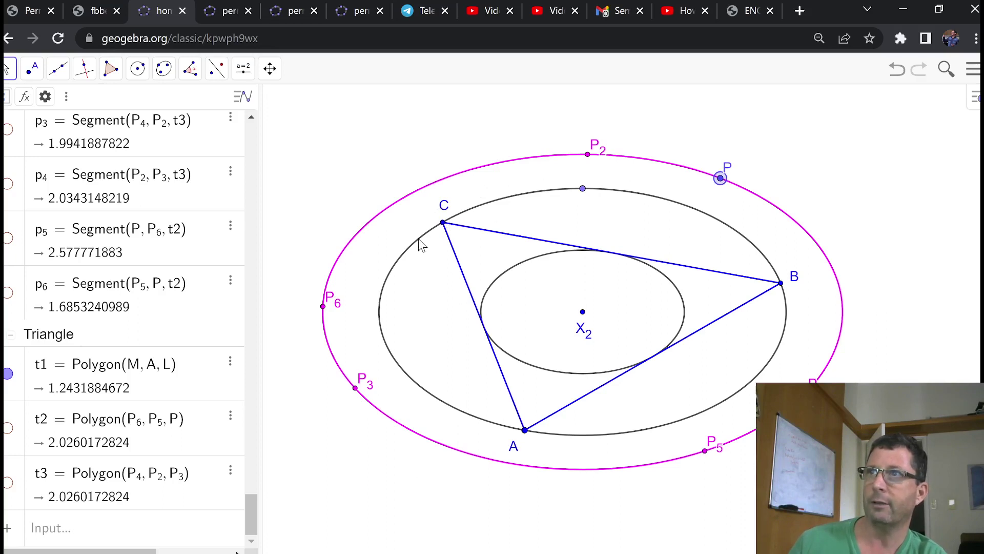
click(416, 252)
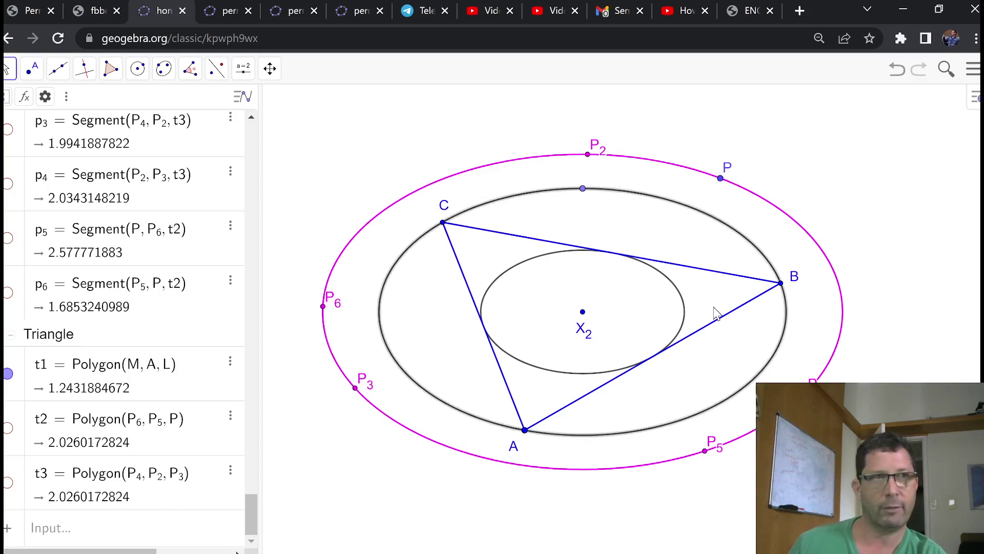
click(662, 280)
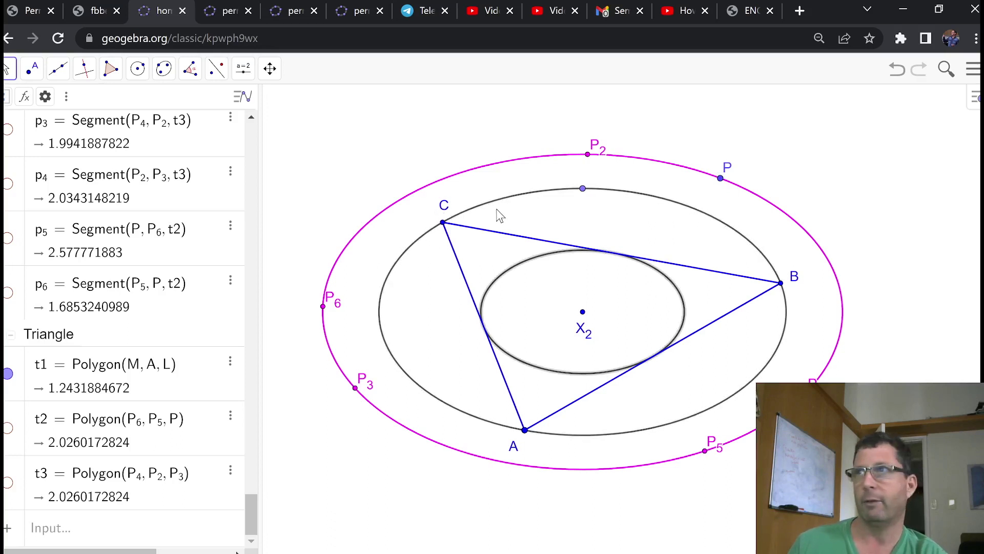
click(507, 196)
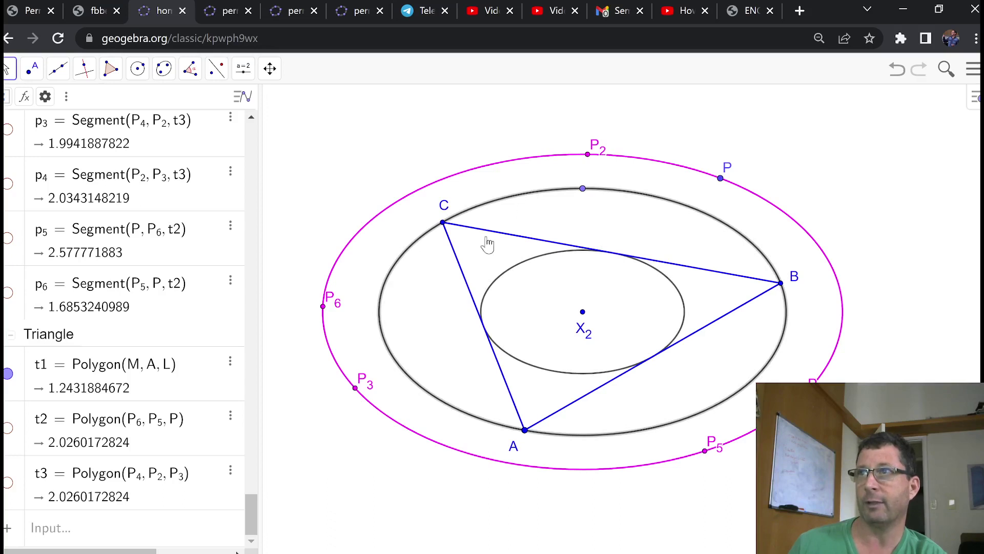
click(507, 277)
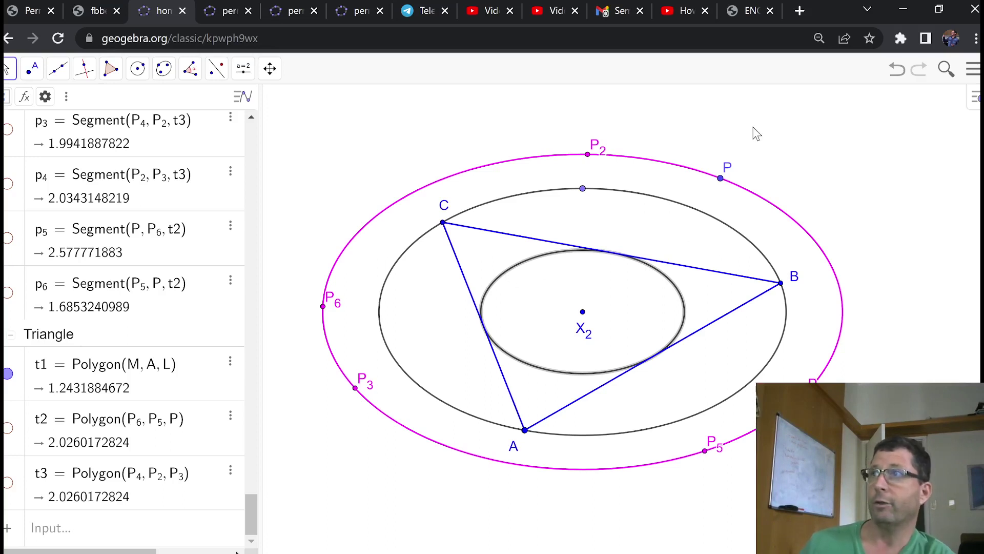
- Move point P on the outer ellipse slightly toward B, and bring it back close to P2
mouse_move(724, 180)
mouse_down()
mouse_move(698, 162)
mouse_move(730, 180)
mouse_up()
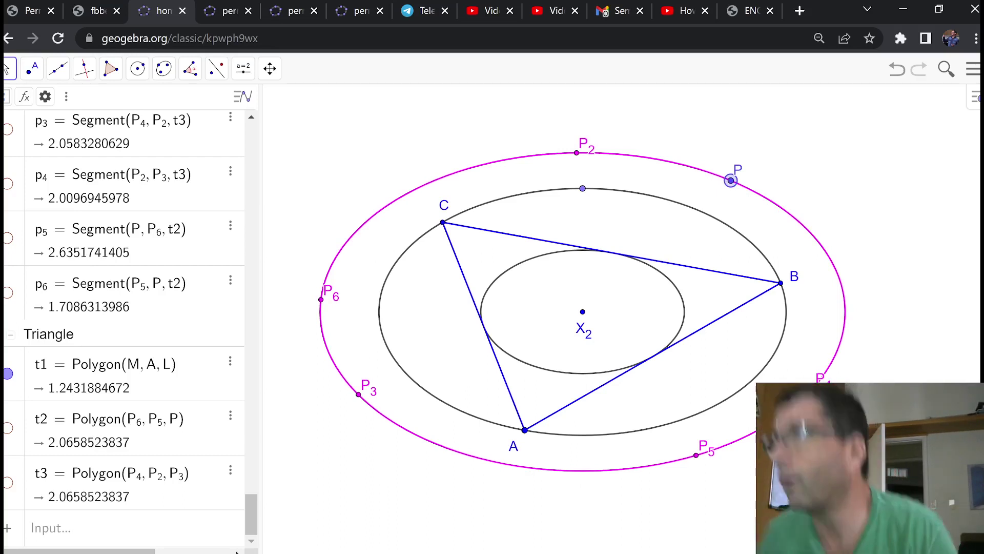
drag(731, 181, 680, 178)
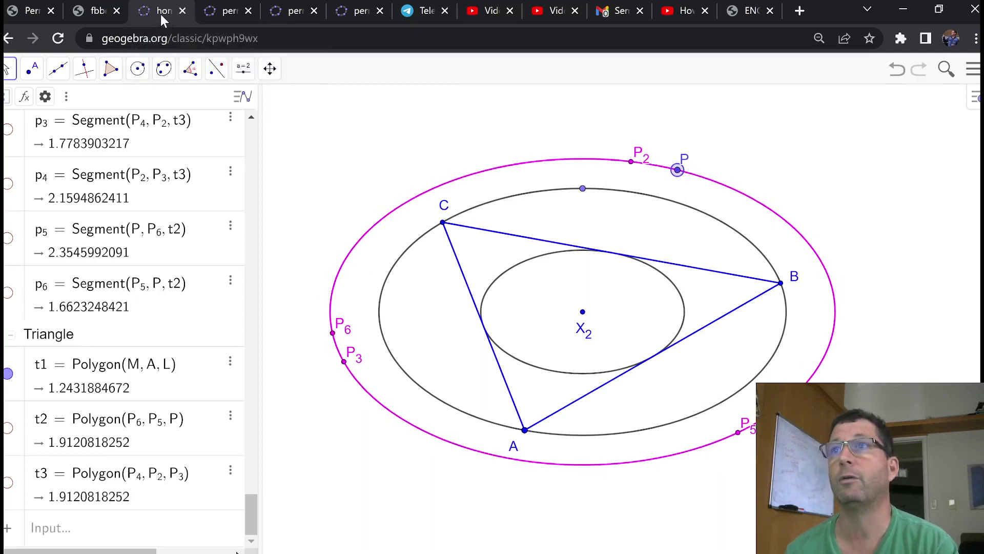
- Switch to the construction whose single ellipse passes through A, B and C, and move P along the lower arc toward A
click(210, 11)
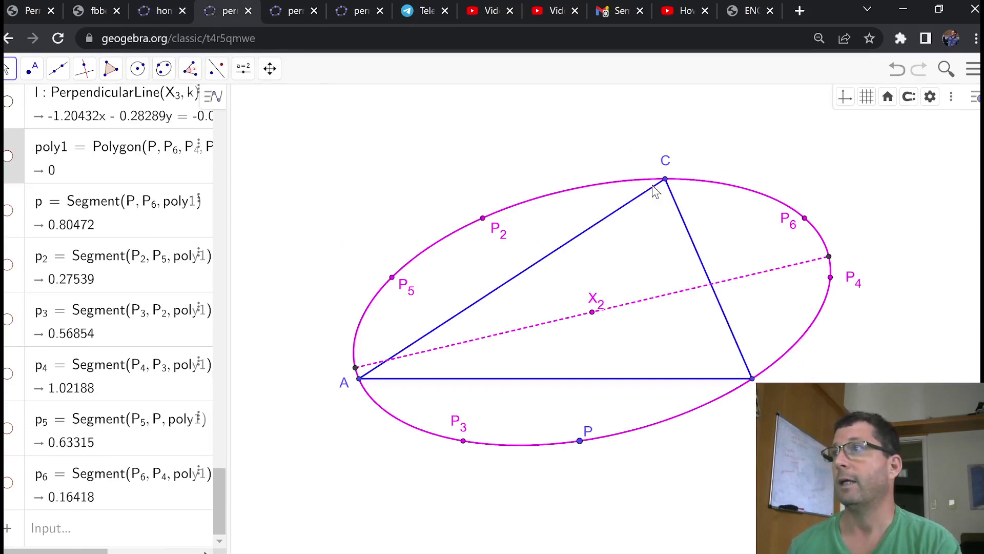
drag(579, 441, 455, 446)
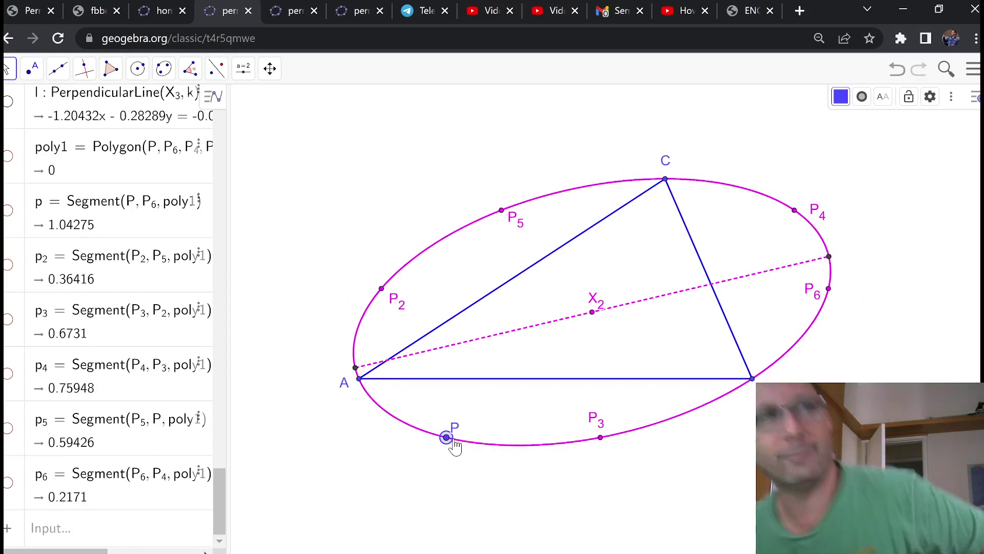
scroll(441, 158, up, 3)
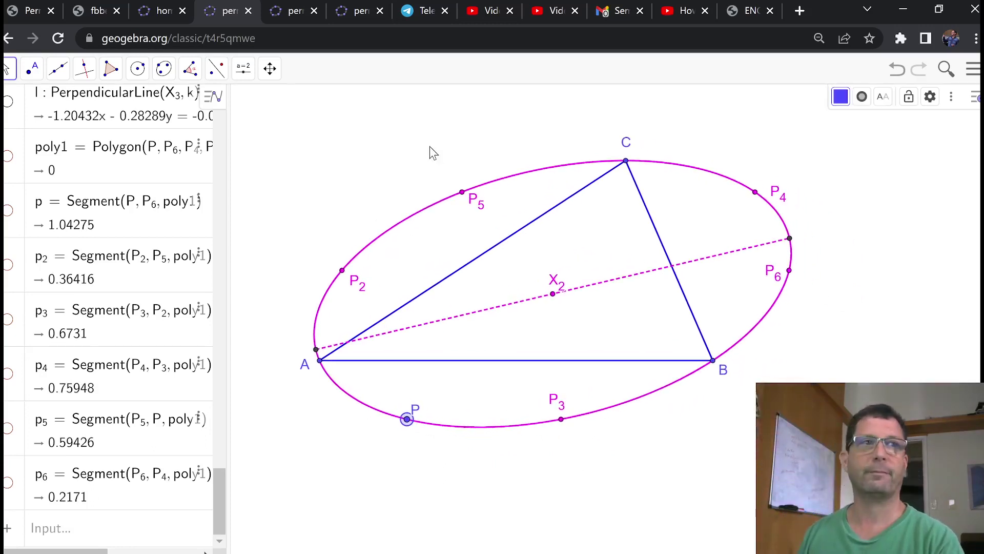
drag(514, 167, 497, 125)
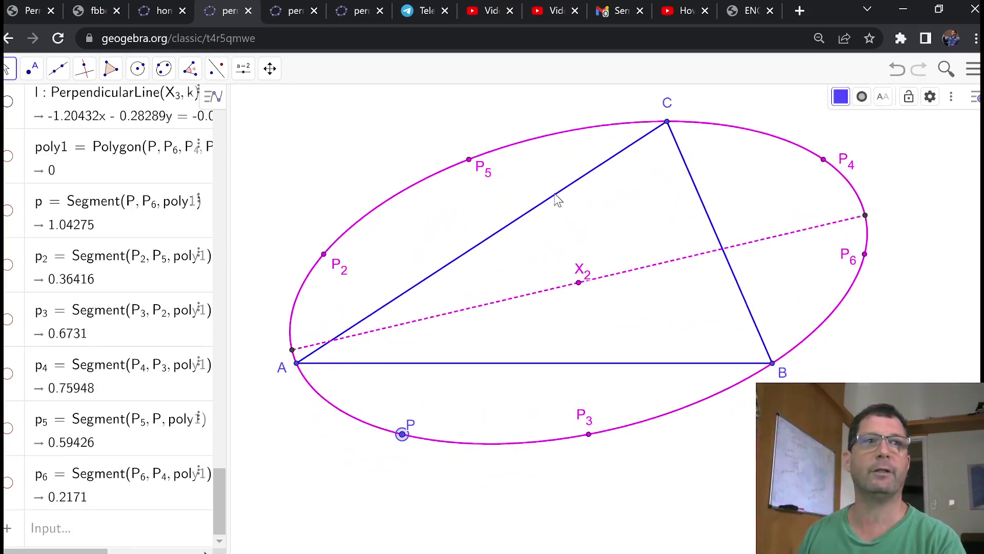
scroll(556, 199, down, 1)
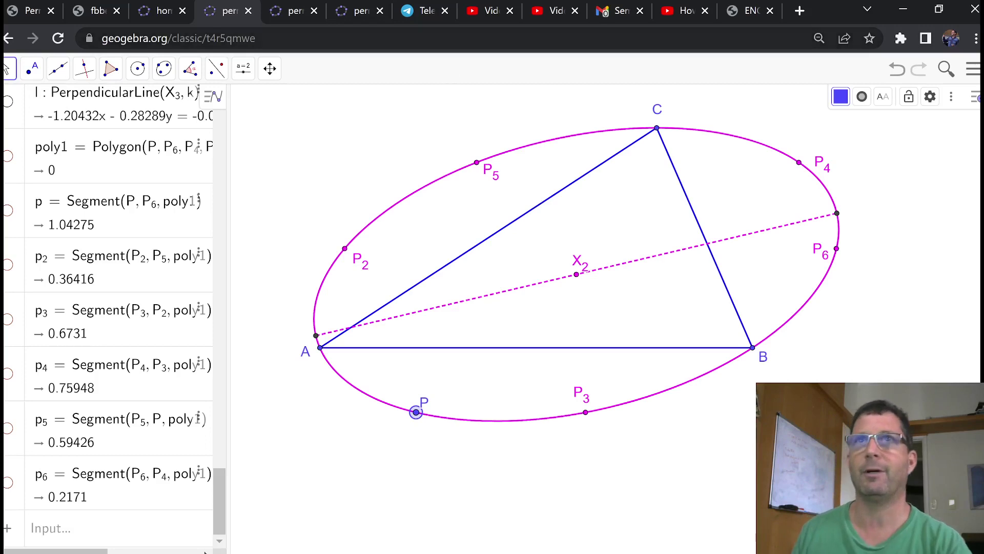
- Show polygon poly1 through the six P points and move P along the lower arc toward B
click(8, 156)
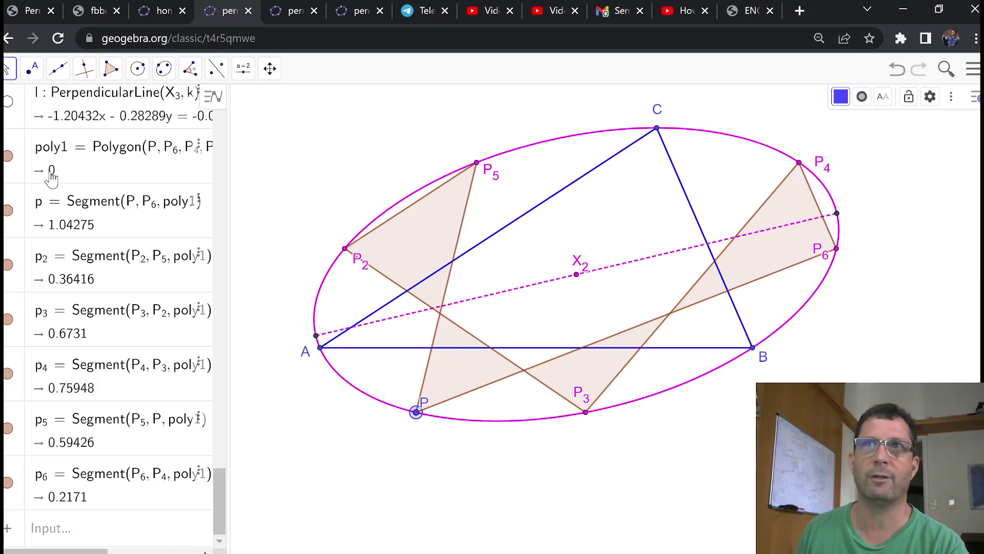
drag(413, 423, 613, 416)
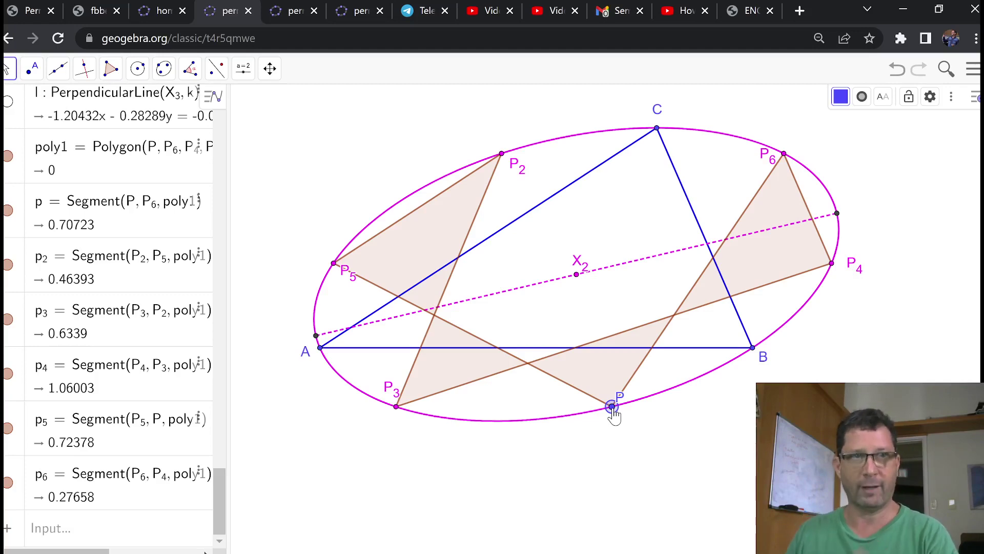
mouse_move(613, 415)
mouse_down()
mouse_move(714, 400)
mouse_move(784, 329)
mouse_move(765, 202)
mouse_move(665, 167)
mouse_move(577, 151)
mouse_move(425, 192)
mouse_move(548, 178)
mouse_move(721, 222)
mouse_move(769, 333)
mouse_move(666, 408)
mouse_move(584, 427)
mouse_move(607, 418)
mouse_up()
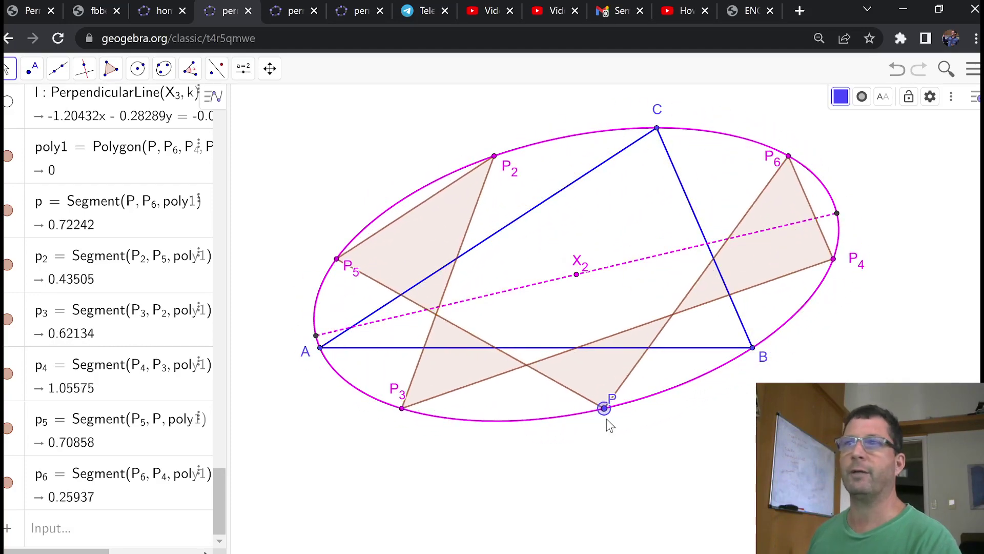
- Replace the self-crossing polygon with a hexagon through P, P4, P6, P2, P5 and P3
click(590, 381)
key(Delete)
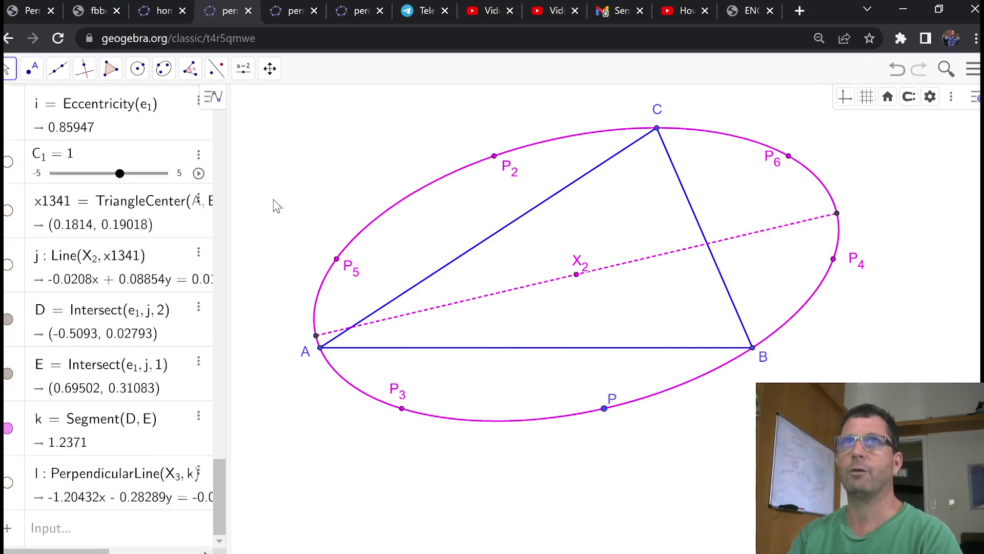
click(111, 69)
click(124, 111)
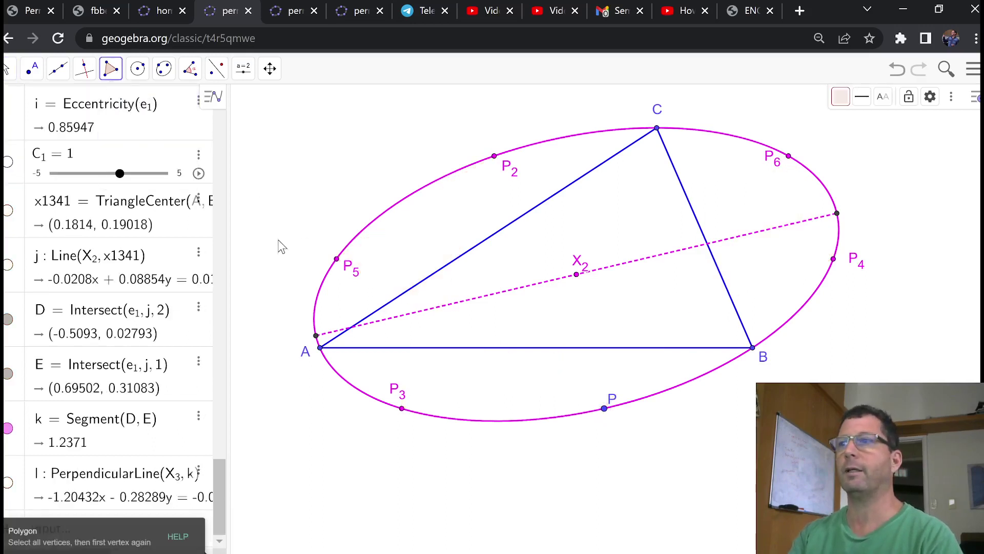
click(605, 409)
click(833, 258)
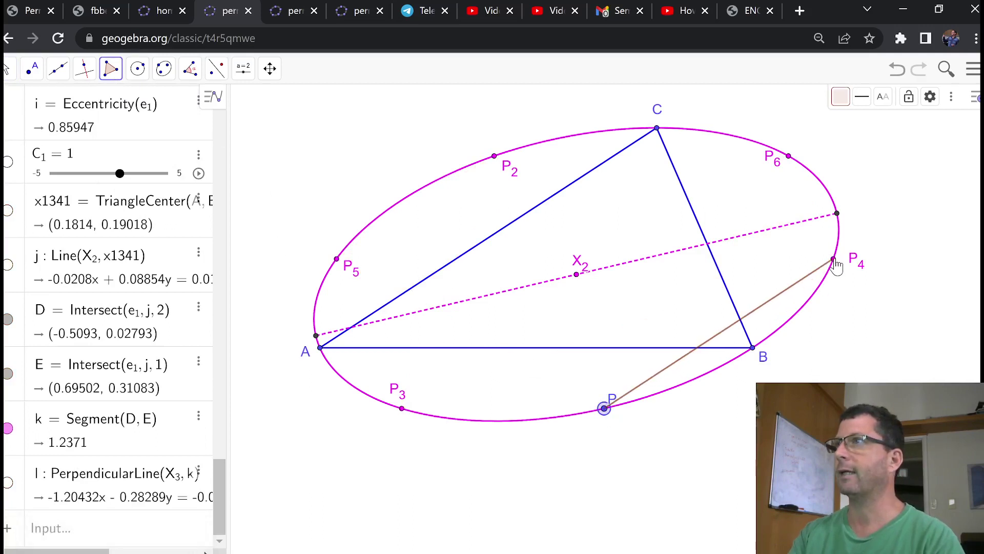
click(788, 156)
click(494, 156)
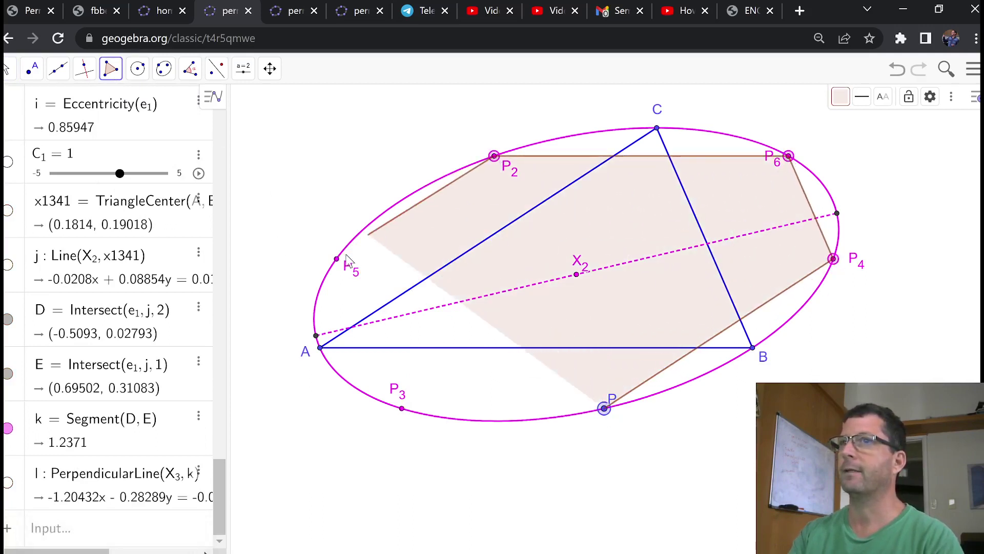
click(336, 259)
click(403, 409)
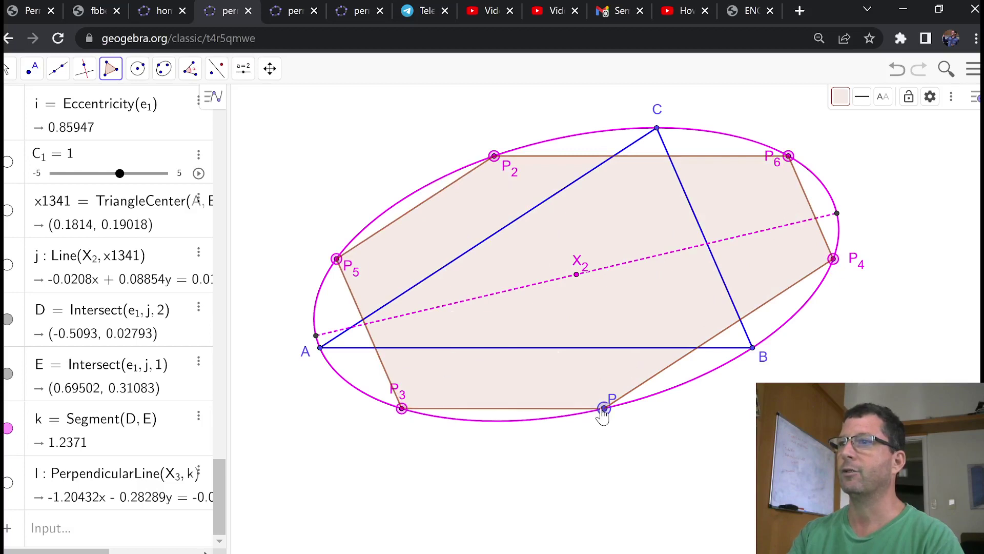
click(605, 408)
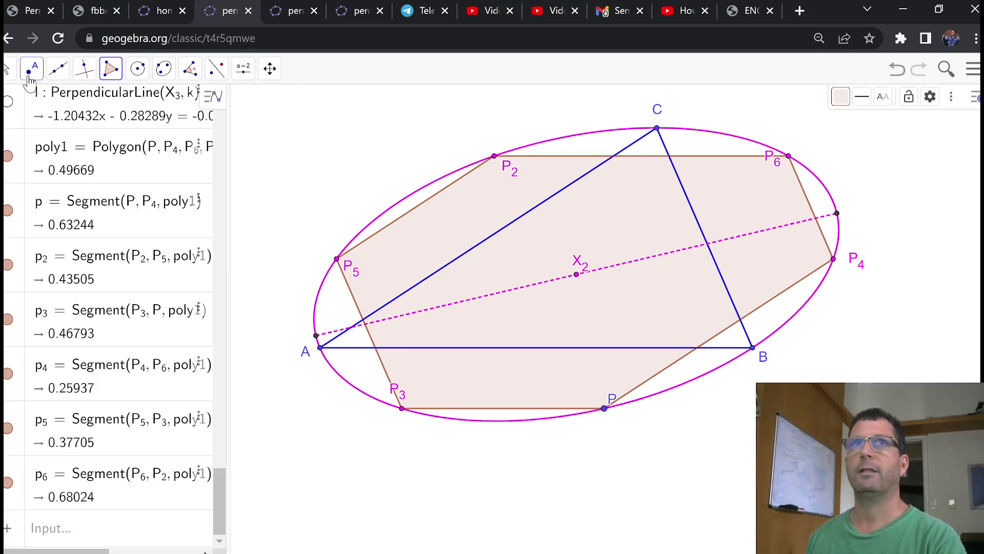
- Move P back and forth on the lower arc of the ellipse to observe the hexagon's area
click(8, 69)
mouse_move(603, 415)
mouse_down()
mouse_move(624, 416)
mouse_move(610, 424)
mouse_move(595, 415)
mouse_up()
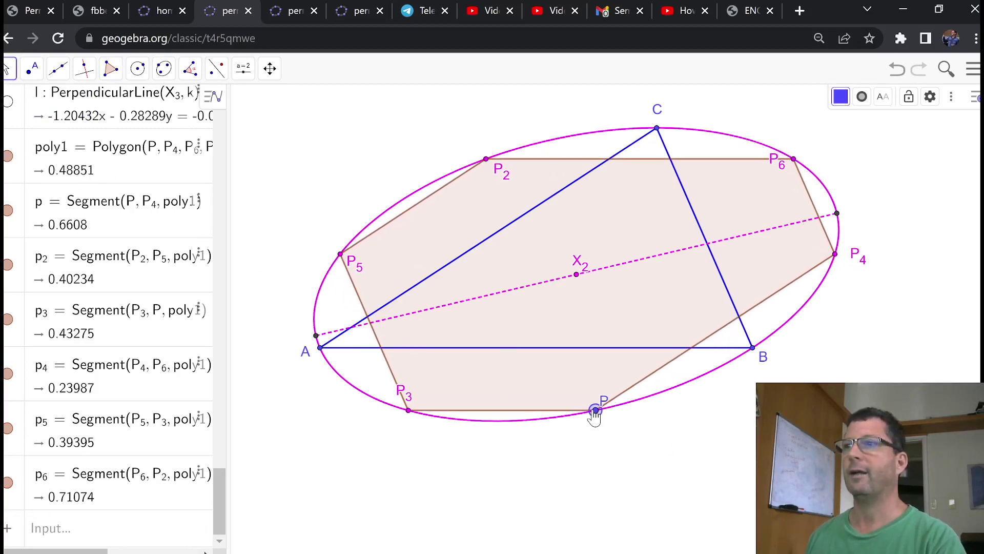
drag(594, 412, 470, 199)
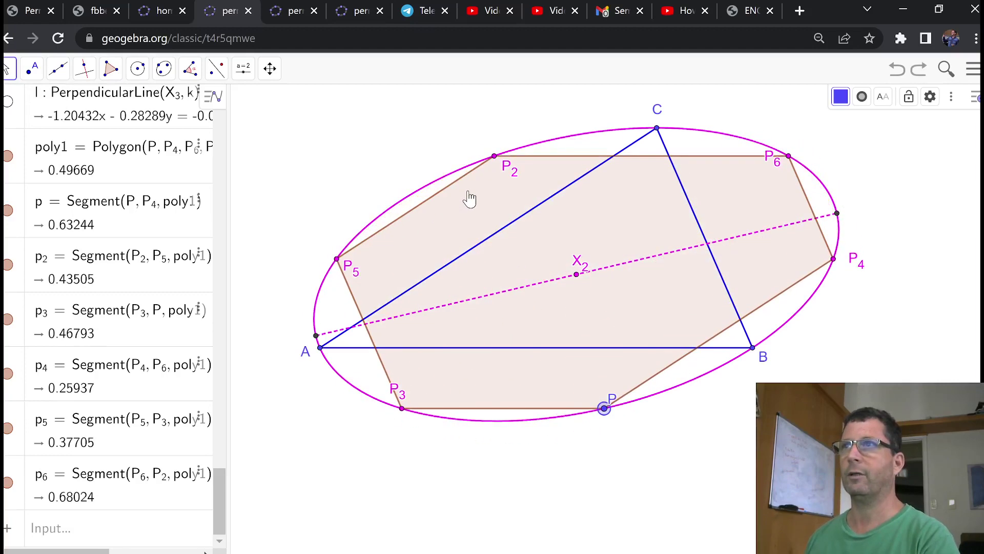
- Undo the hexagon to restore the self-crossing polygon, and move P along the lower arc while inspecting poly1's value
key(ctrl+z)
key(ctrl+y)
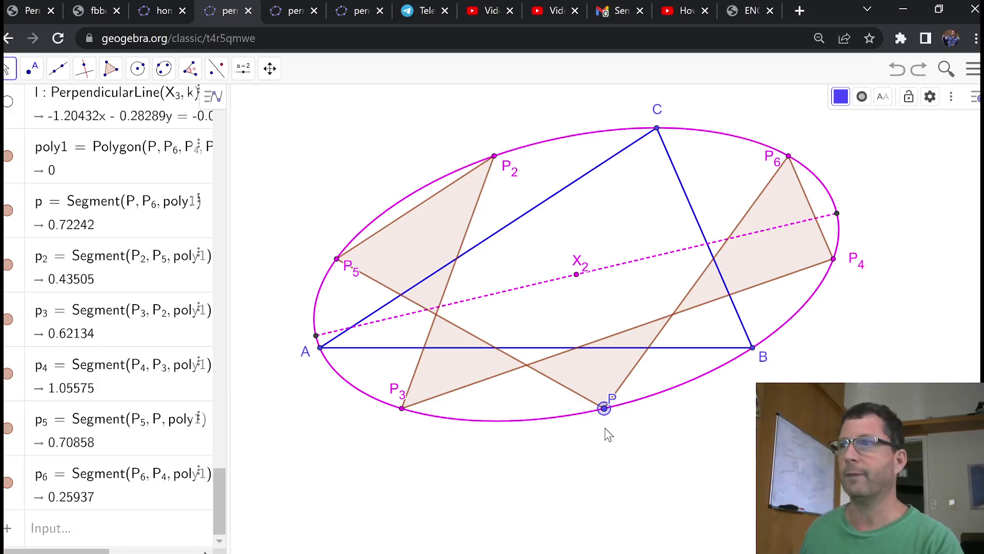
drag(609, 413, 633, 405)
click(51, 172)
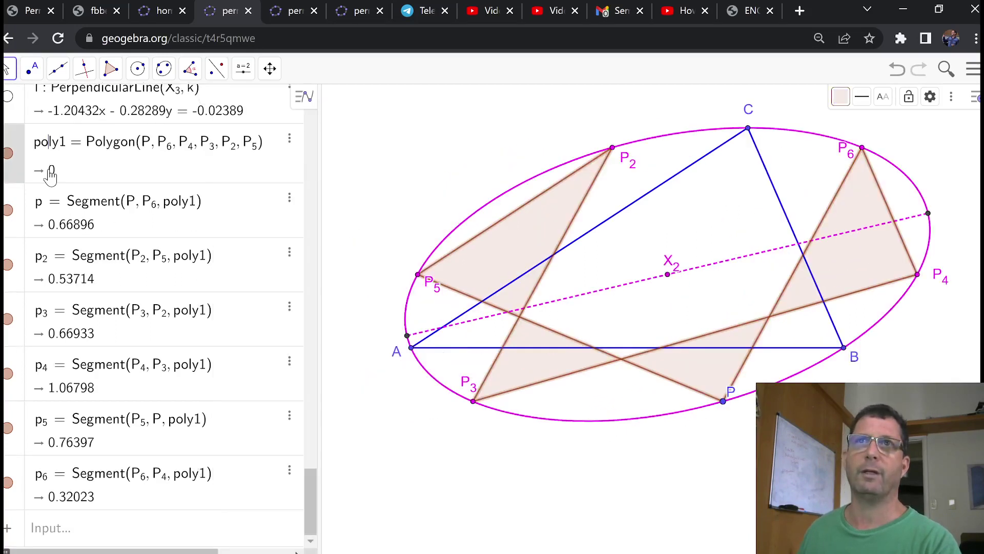
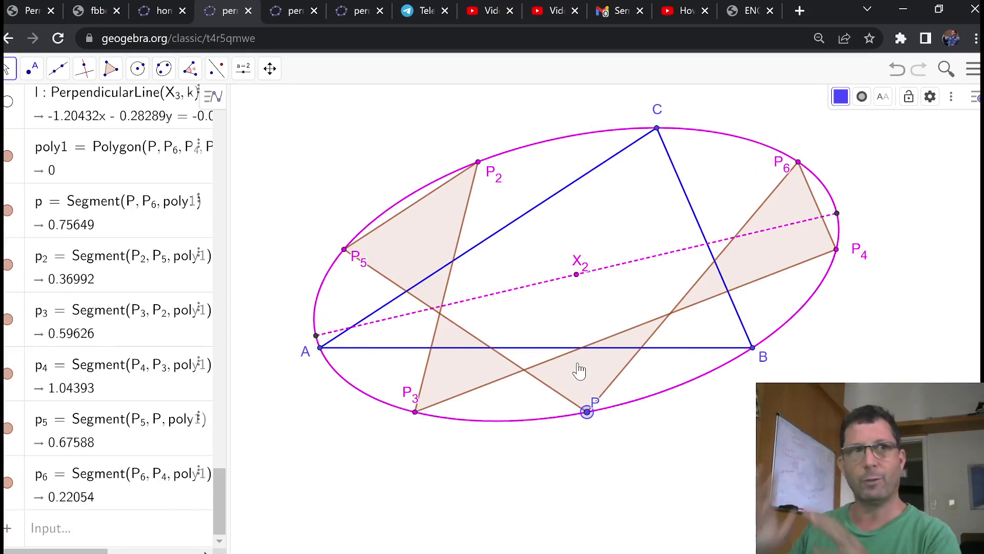
- Return to the nested-ellipse construction and move point P away from P2, above and nearer to vertex B
click(160, 12)
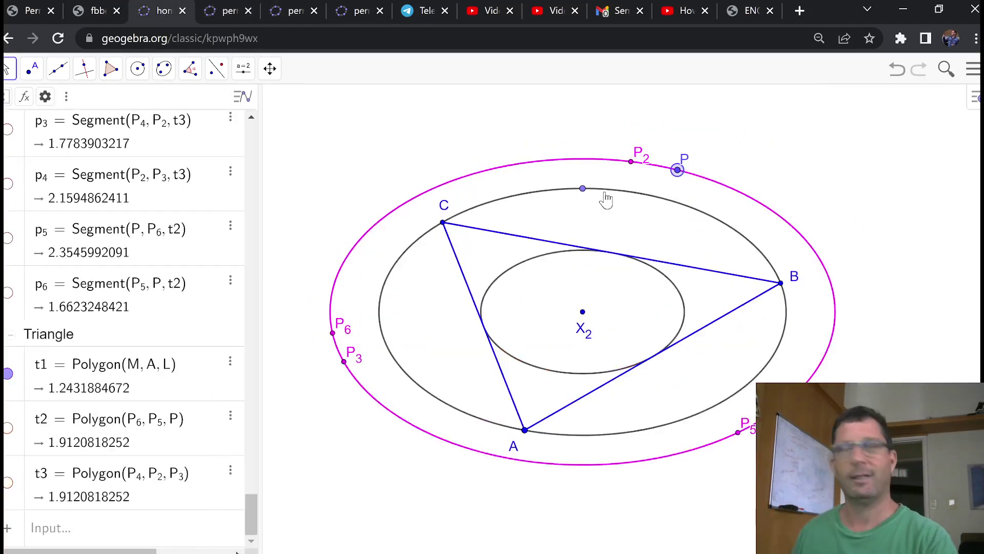
drag(677, 167, 727, 182)
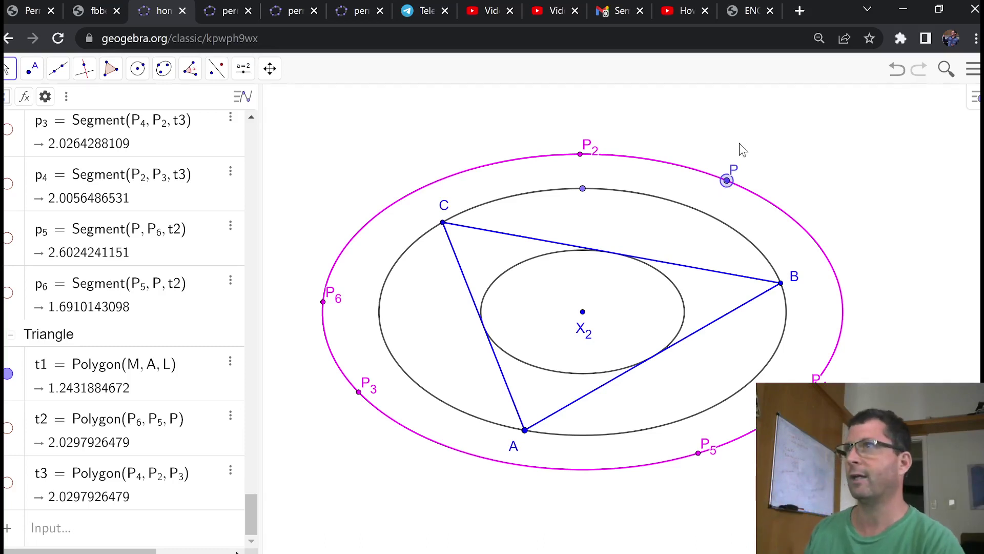
drag(727, 182, 752, 203)
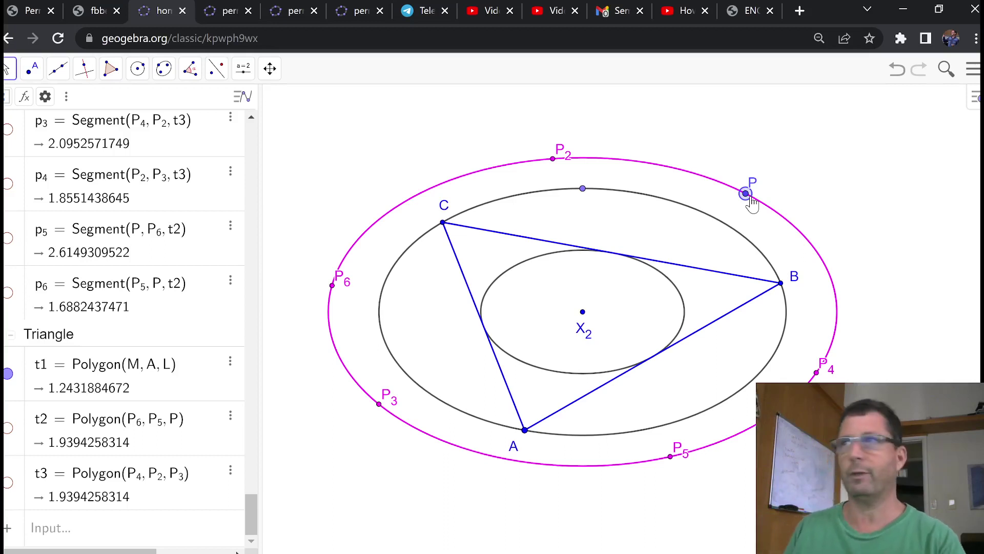
- Highlight the circumscribed and inscribed ellipses in turn, and slide vertex A along the circumscribed ellipse toward P3
click(689, 209)
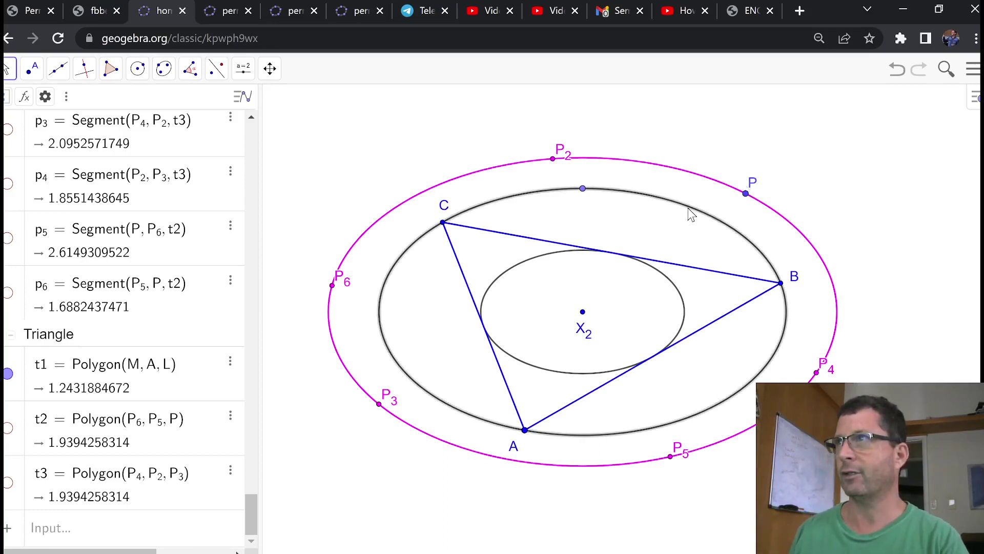
click(678, 294)
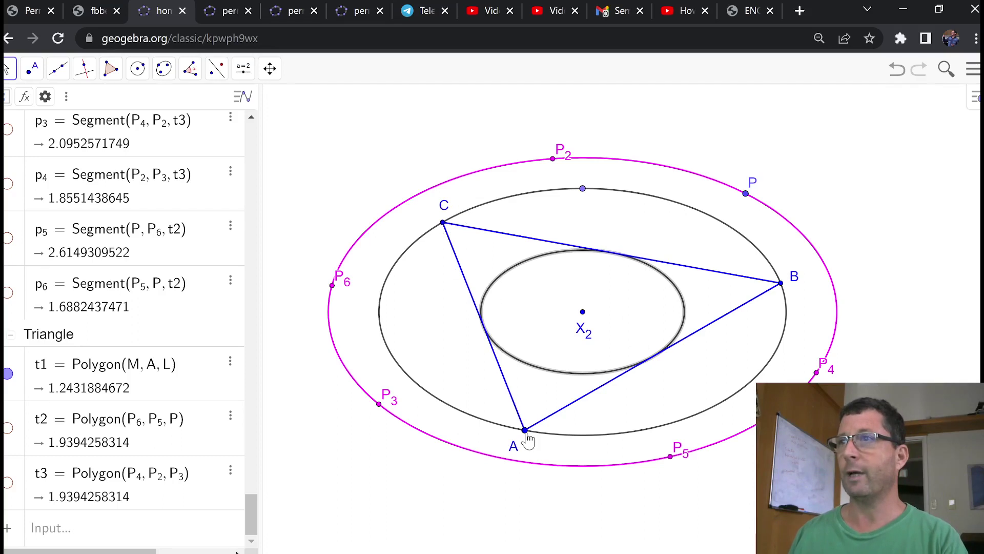
drag(527, 434, 496, 458)
click(744, 196)
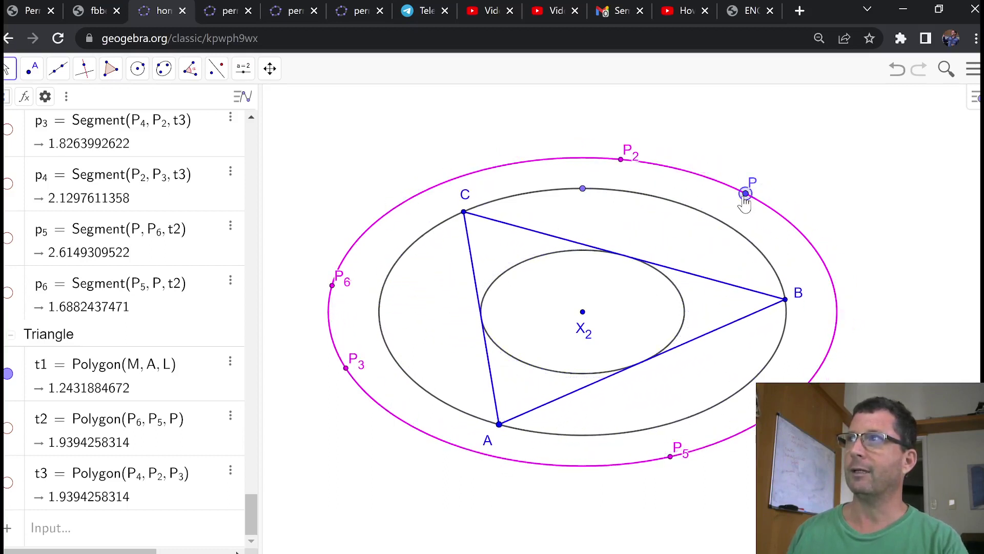